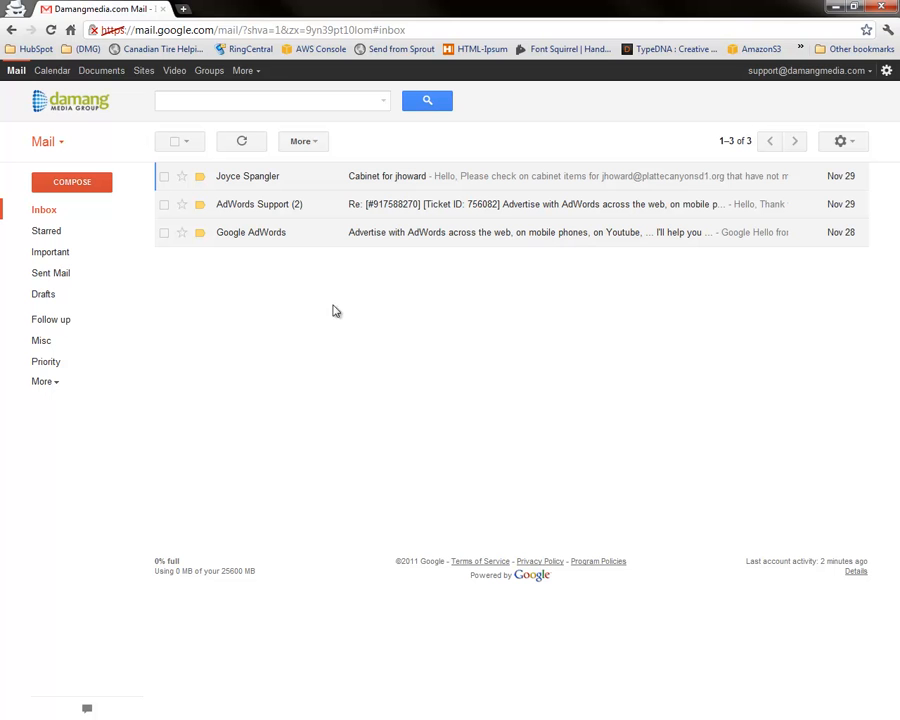
# Create a new top-level mail label named "New Label".
pyautogui.click(56, 385)
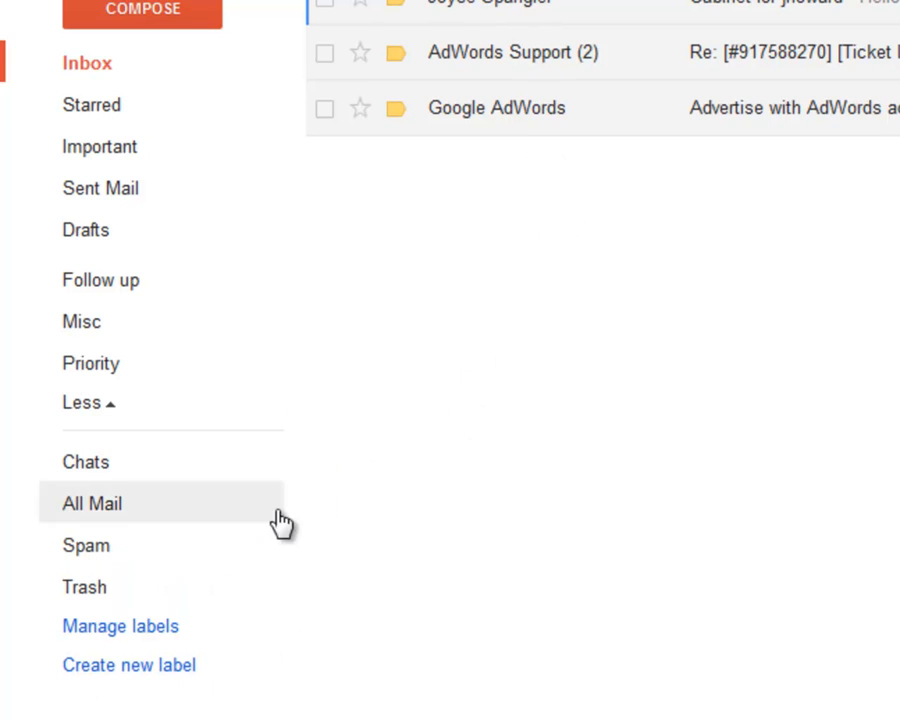
pyautogui.click(128, 410)
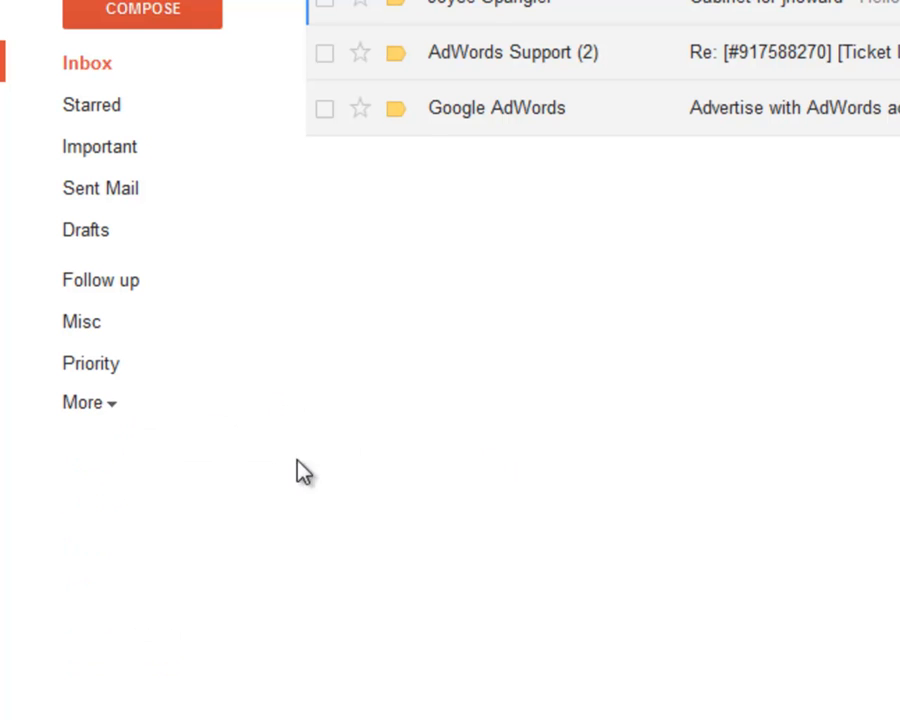
pyautogui.click(116, 406)
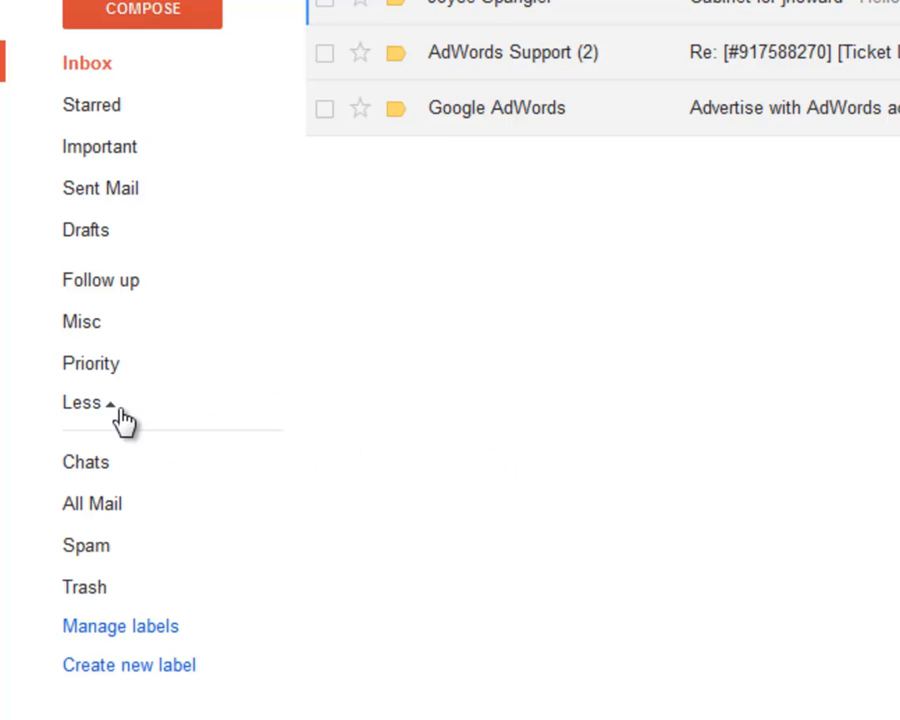
pyautogui.click(177, 670)
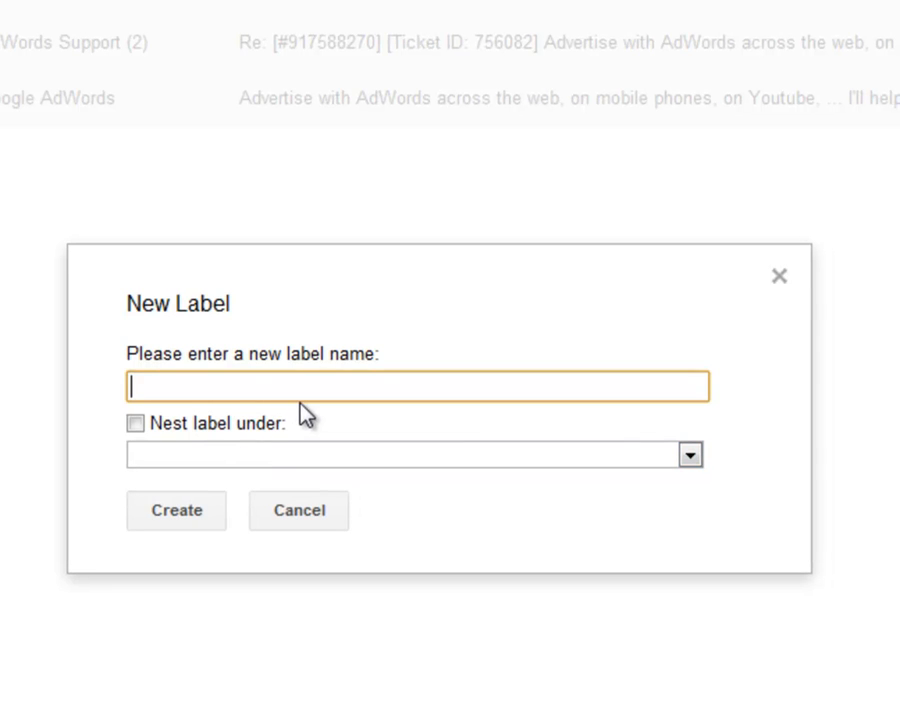
pyautogui.write('New Label')
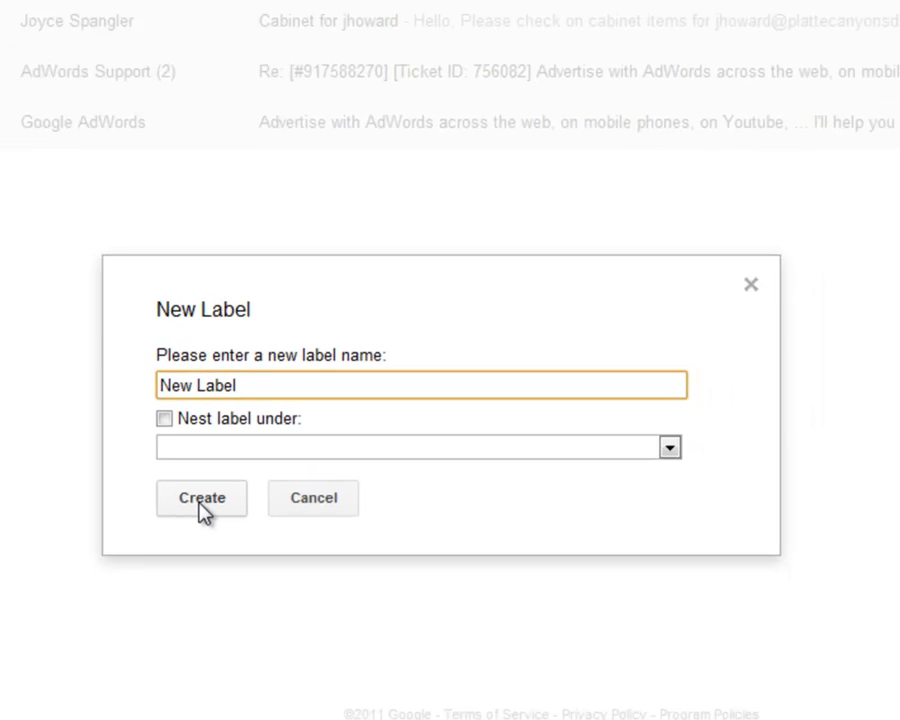
pyautogui.click(190, 510)
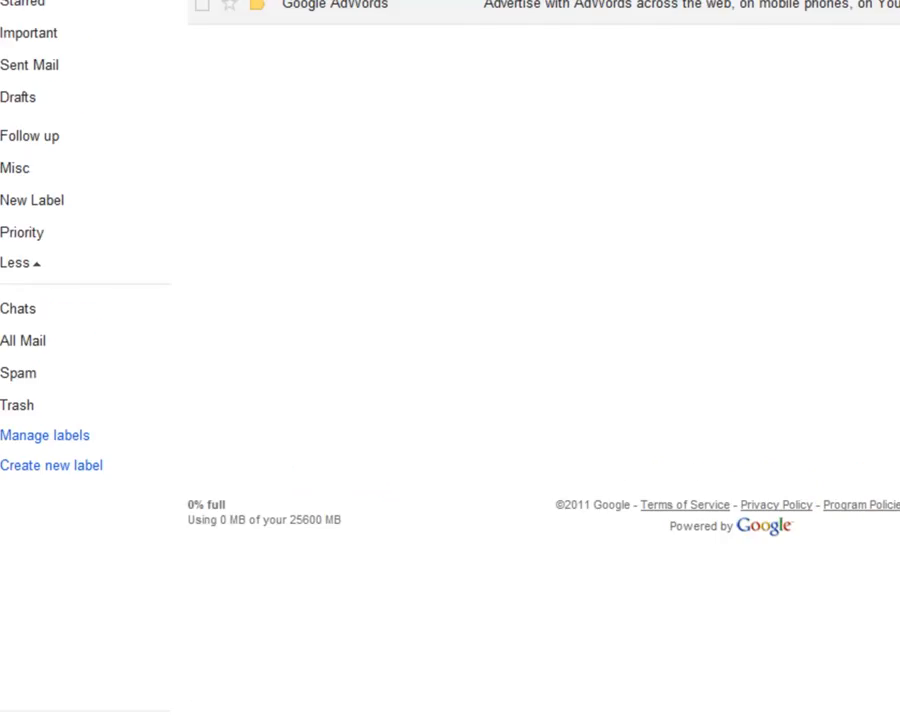
# Move the first inbox conversation, about cabinet items, to the label "New Label".
pyautogui.click(340, 95)
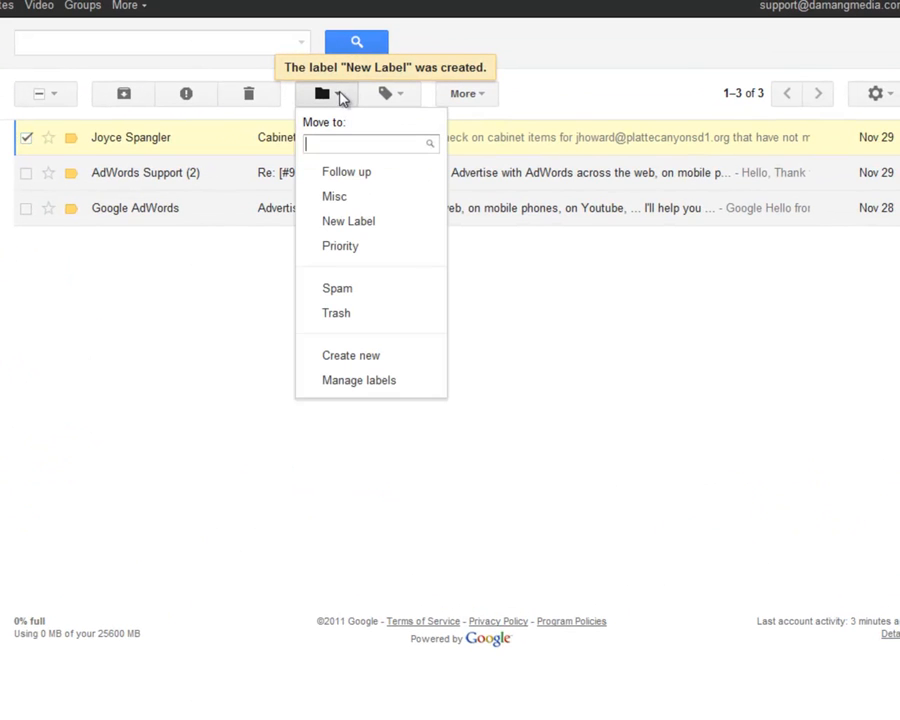
pyautogui.click(375, 224)
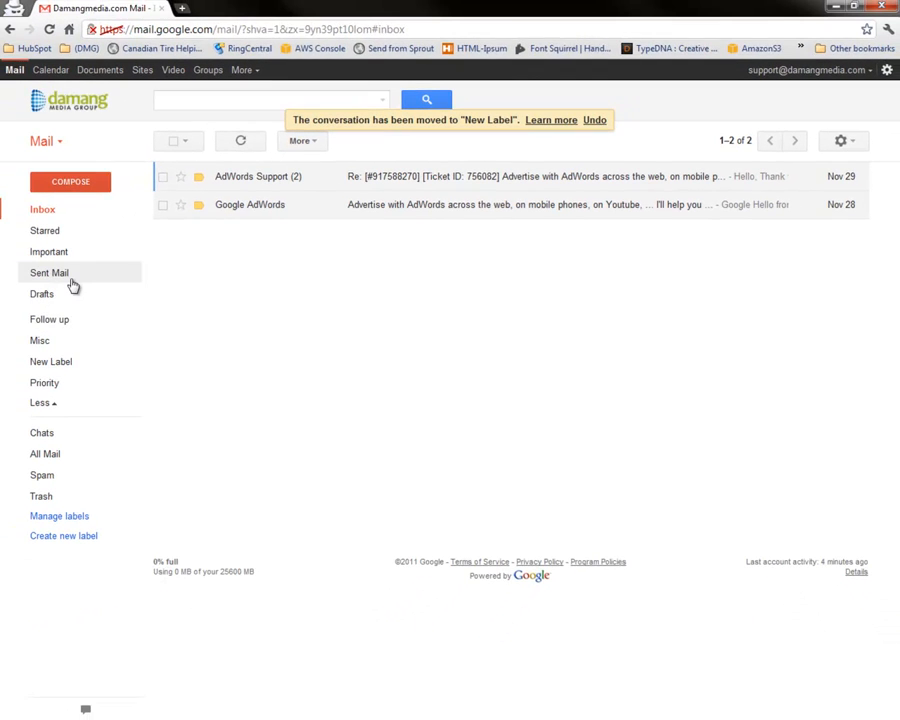
# Find the moved conversation in All Mail, open it to check its label, and view the "New Label" message list.
pyautogui.click(52, 456)
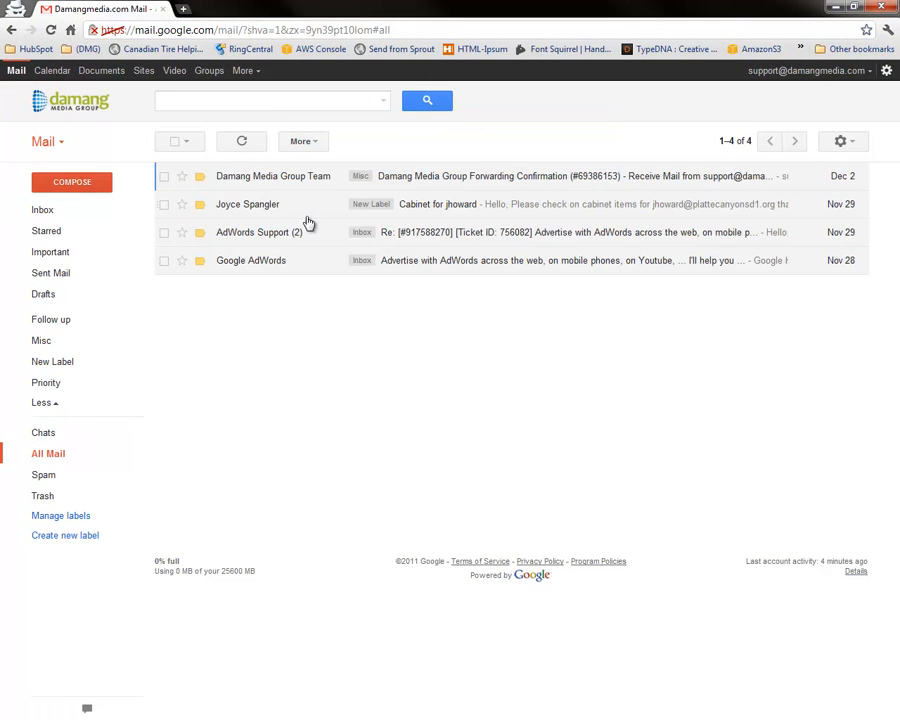
pyautogui.click(380, 208)
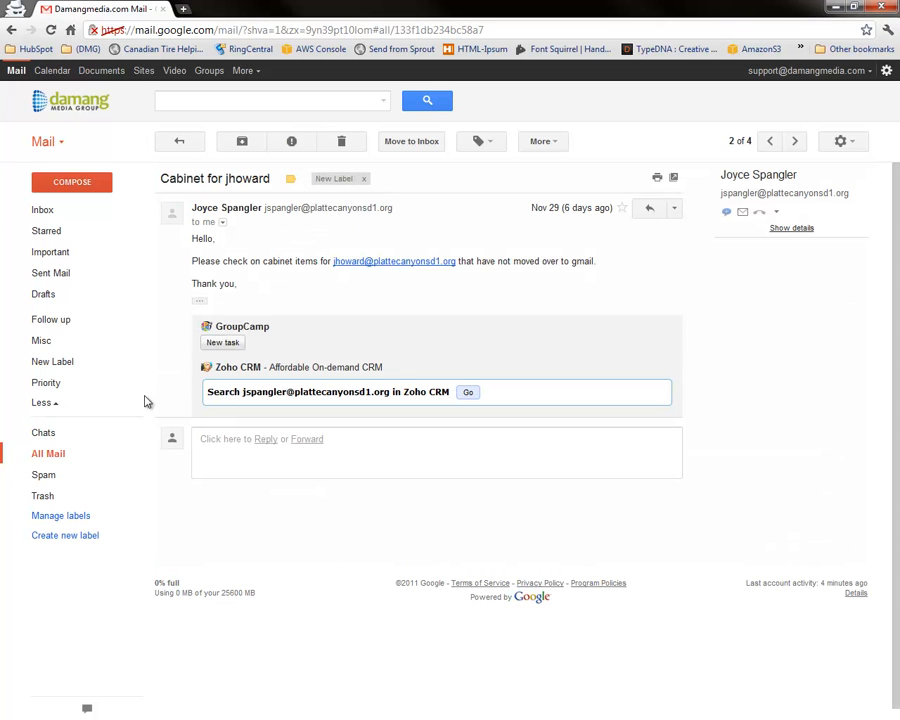
pyautogui.click(62, 368)
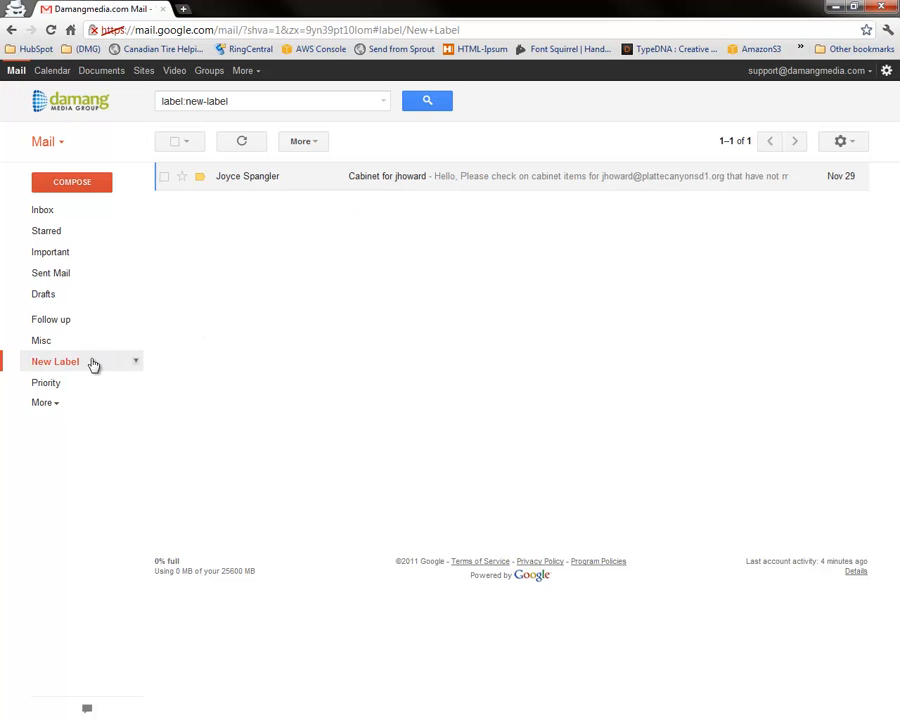
# Set the color of the label "New Label" to dark teal with white text.
pyautogui.click(55, 406)
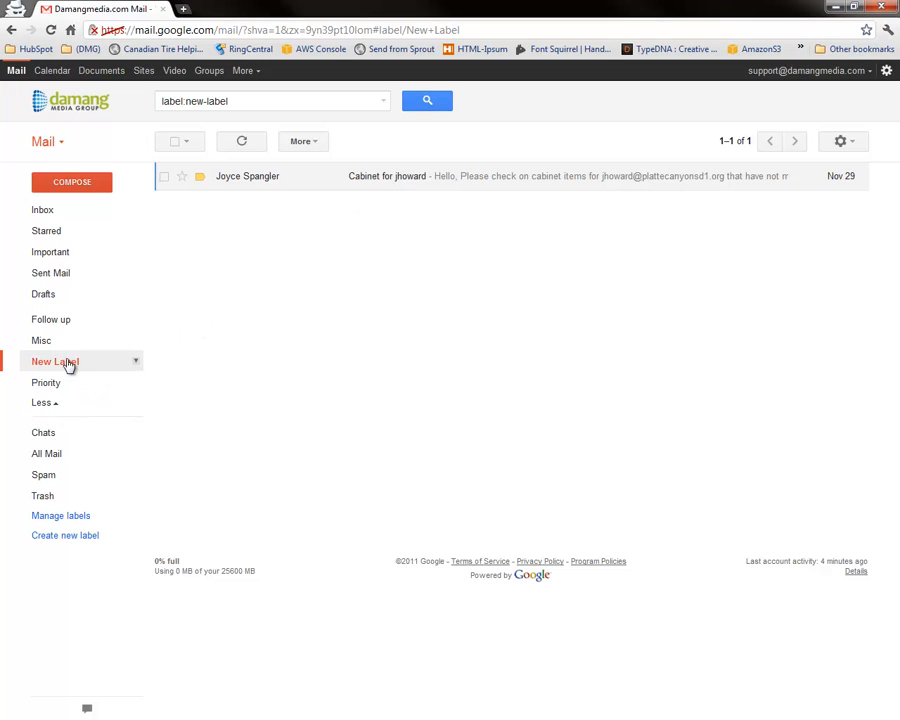
pyautogui.click(136, 362)
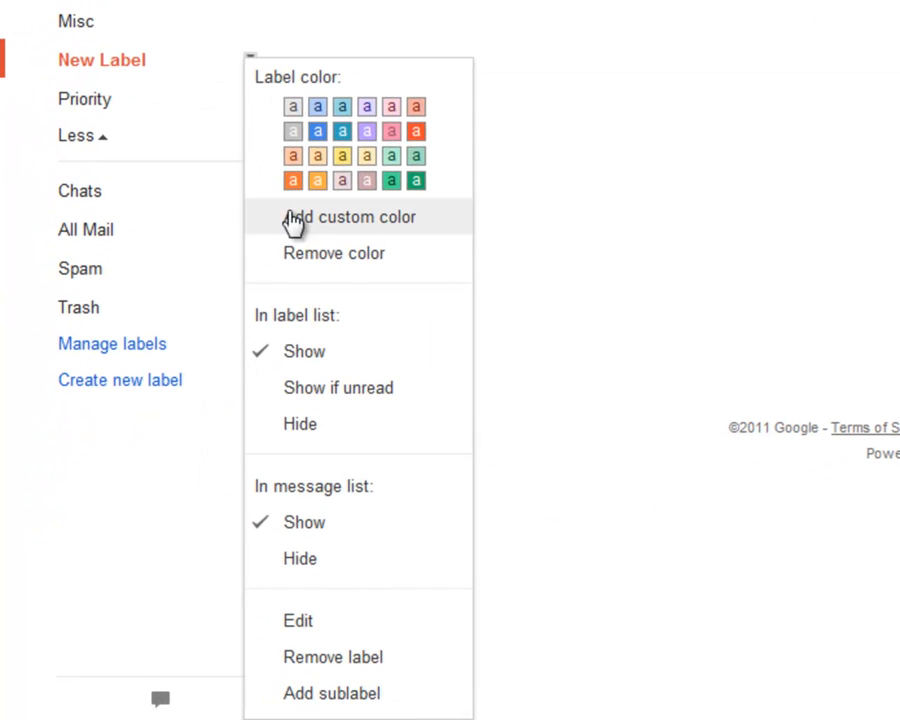
pyautogui.click(341, 133)
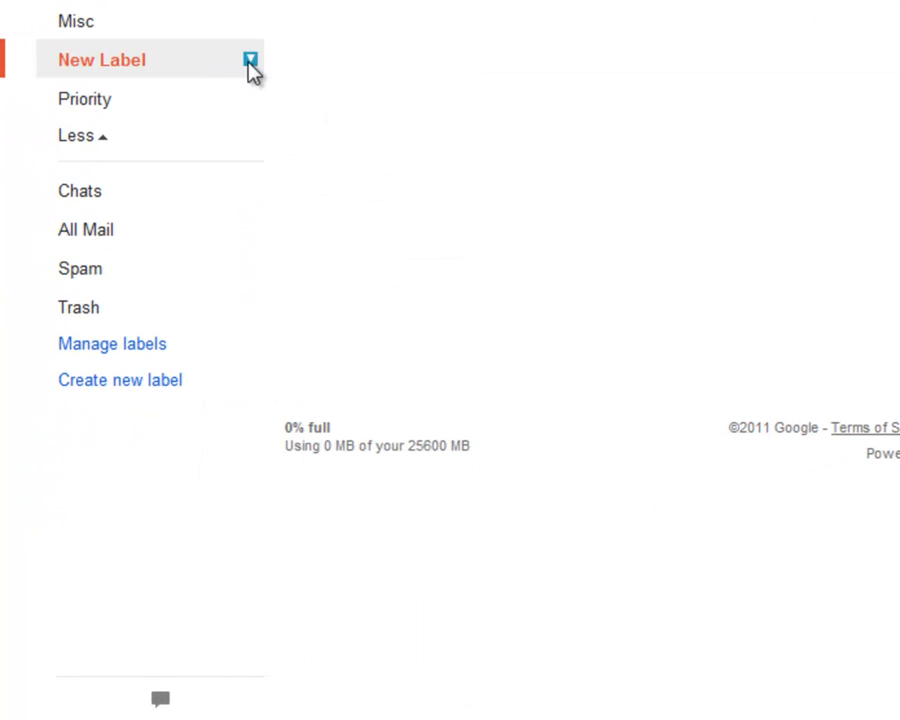
# Rename the label "New Label" as "Projects".
pyautogui.click(249, 59)
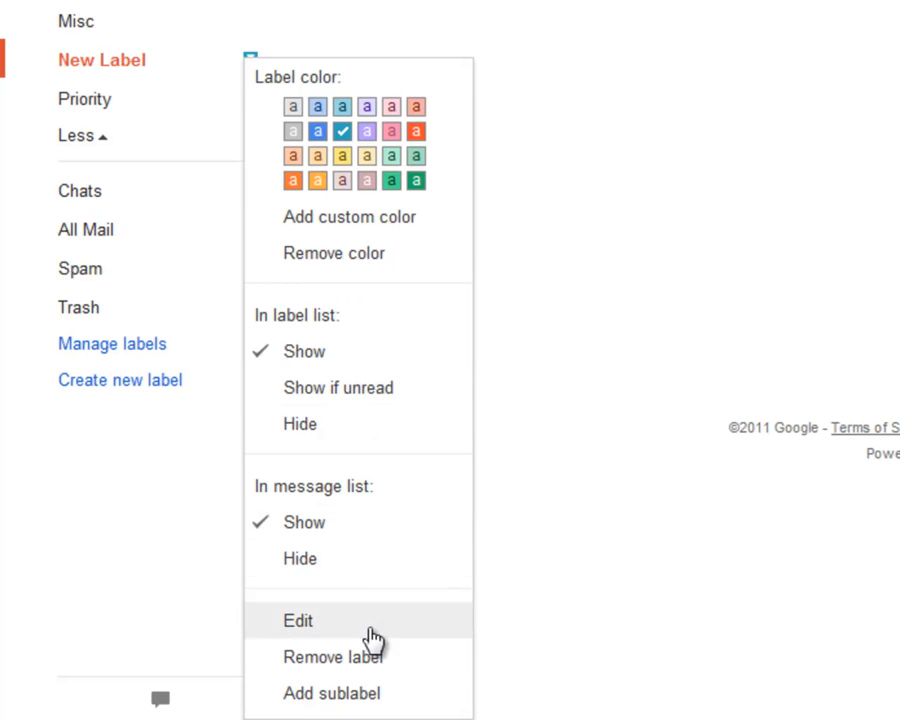
pyautogui.click(327, 624)
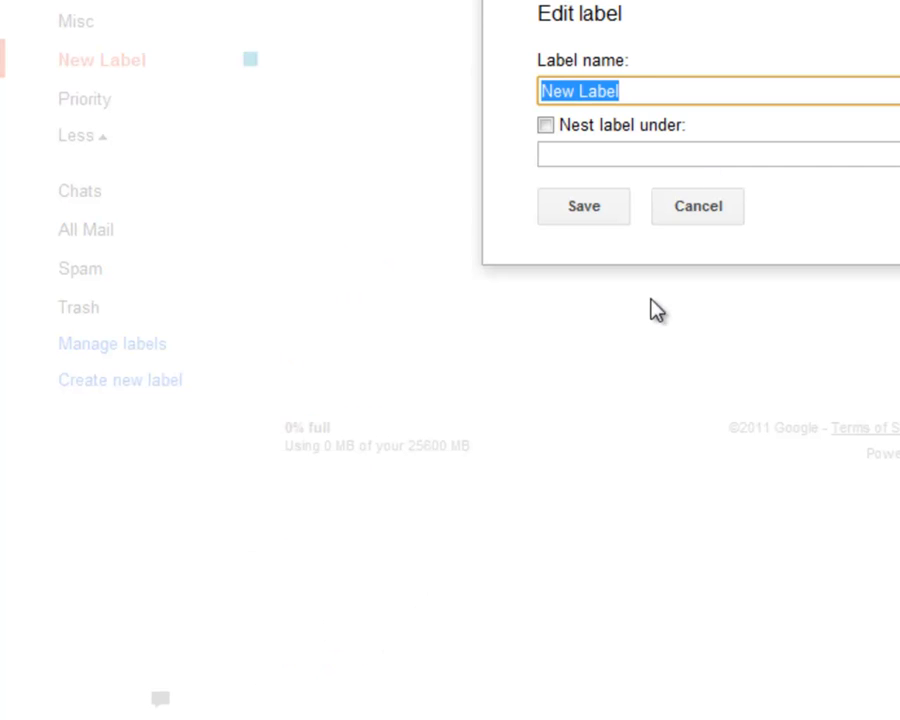
pyautogui.write('Projects')
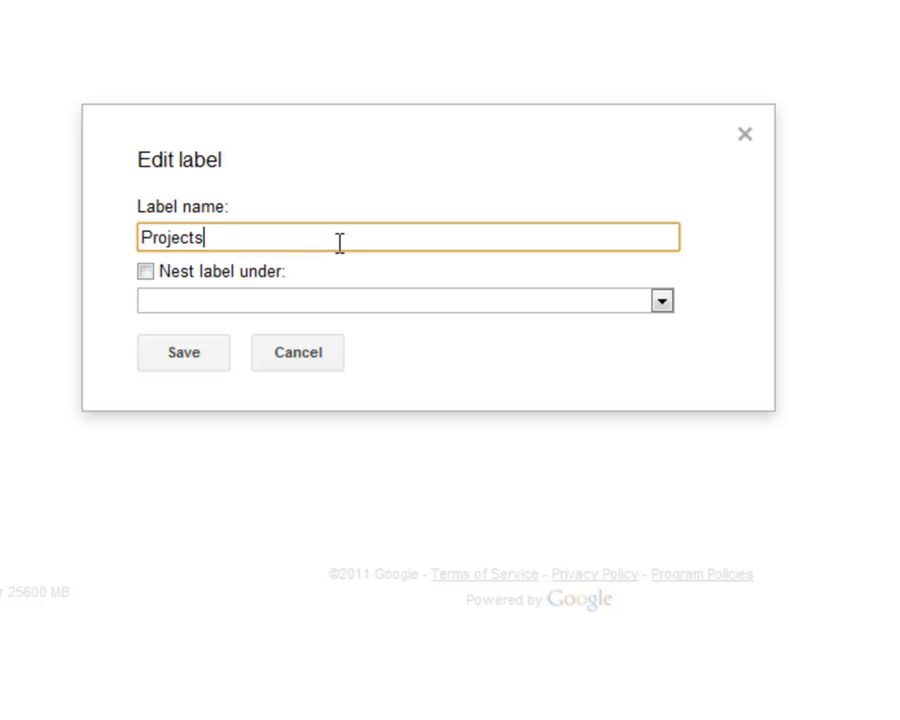
pyautogui.click(188, 364)
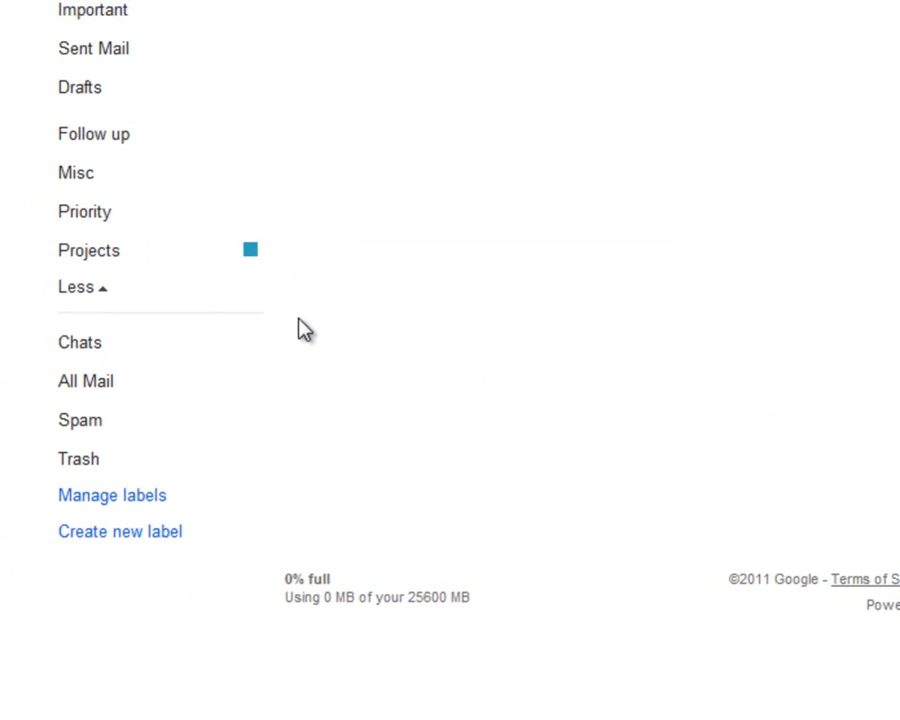
# Create a sublabel named "Project 1" nested under Projects and expand Projects in the label list.
pyautogui.click(250, 249)
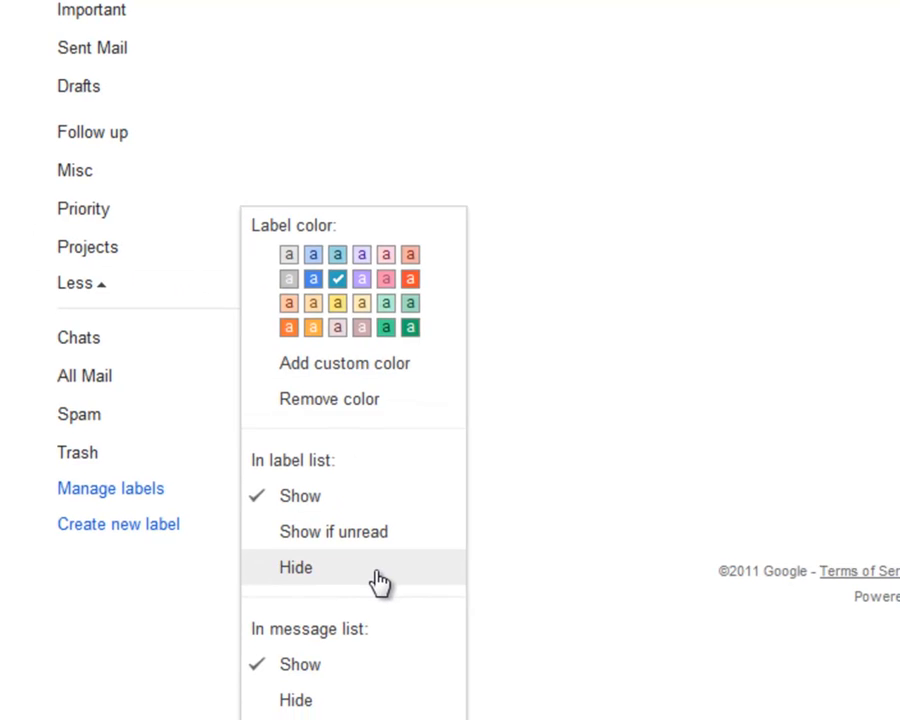
pyautogui.click(298, 697)
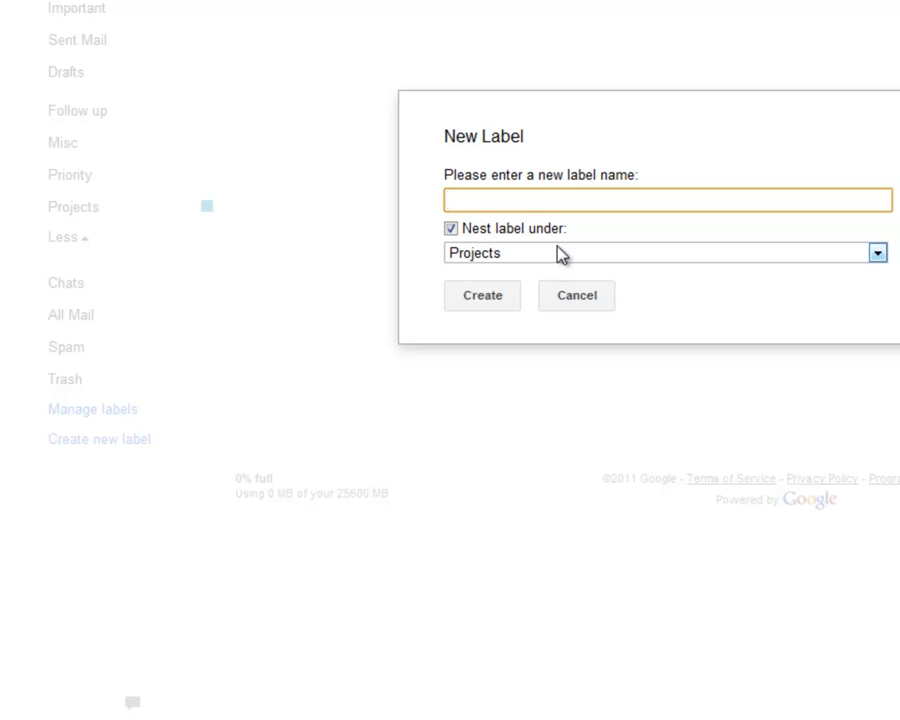
pyautogui.write('Project 1')
pyautogui.click(489, 299)
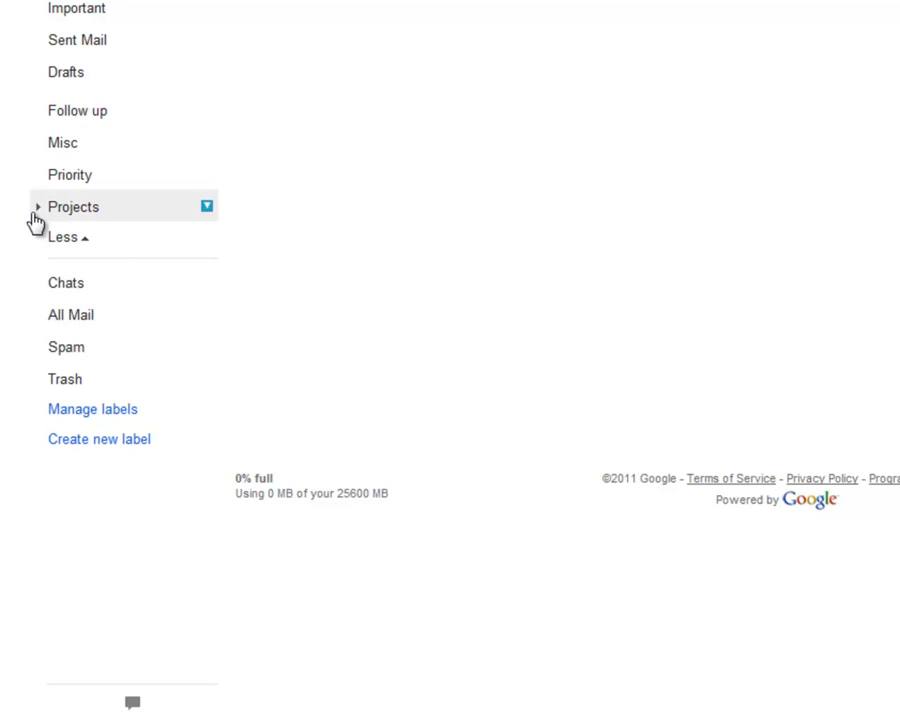
pyautogui.click(37, 208)
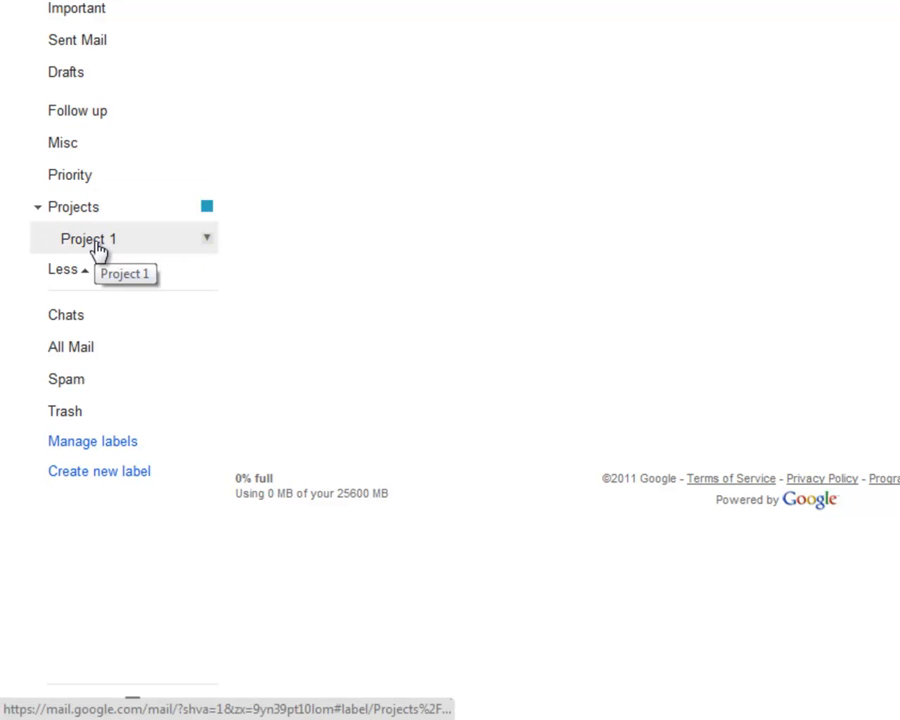
pyautogui.click(81, 276)
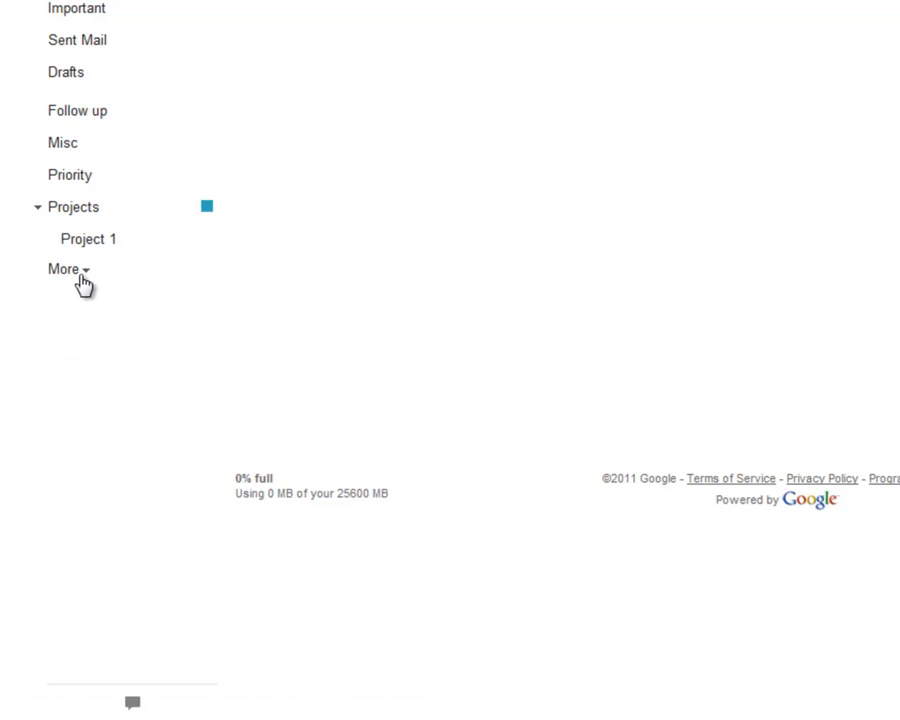
# View the messages under the Projects label and check the label tags in All Mail.
pyautogui.click(204, 214)
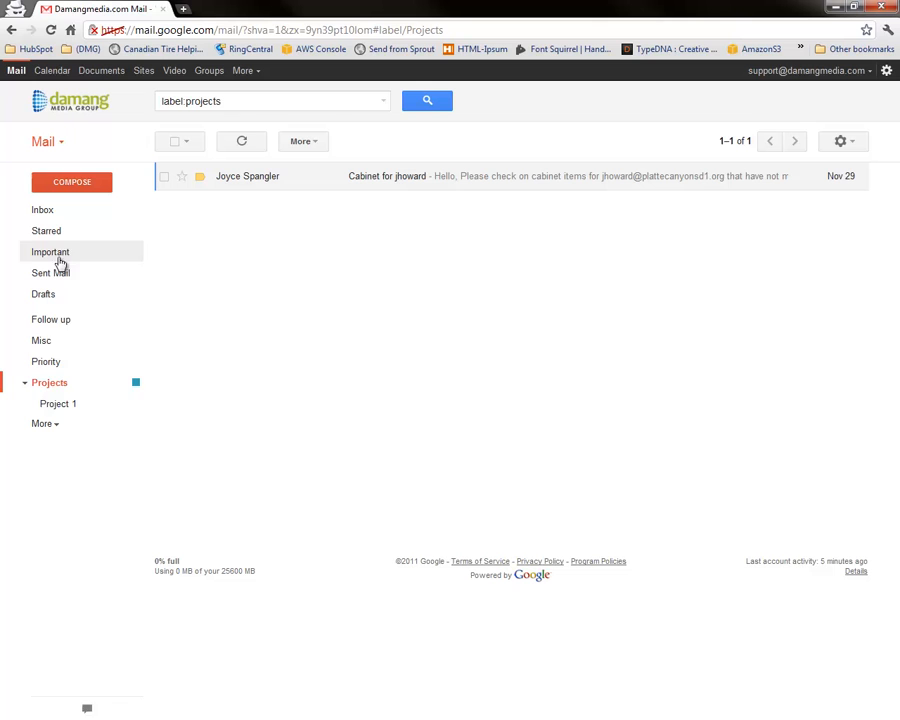
pyautogui.click(60, 425)
pyautogui.click(60, 478)
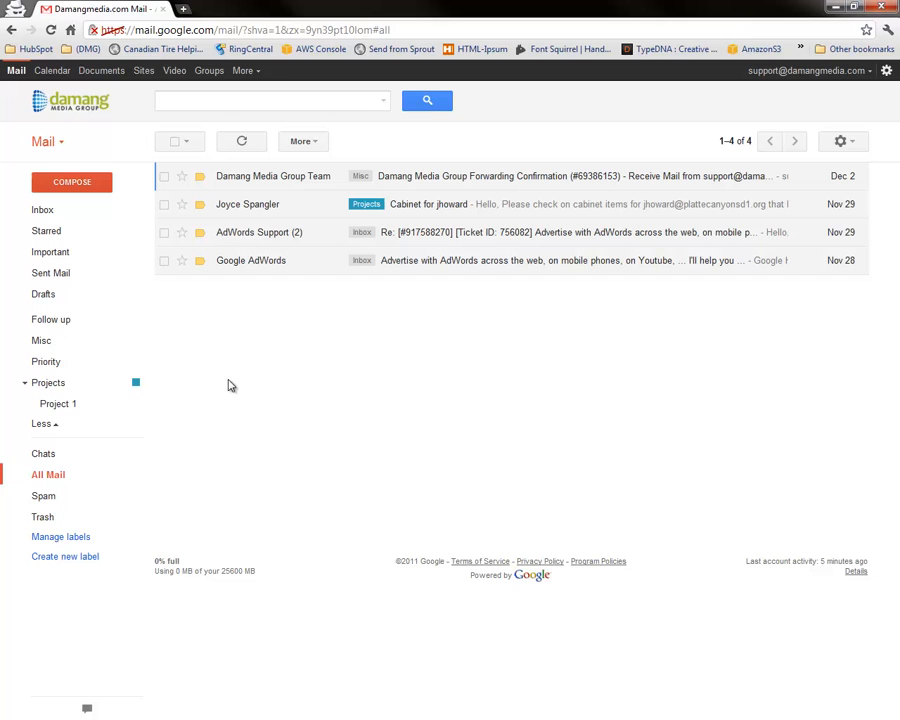
# Set the color of the Project 1 sublabel to orange-red with white text.
pyautogui.click(136, 406)
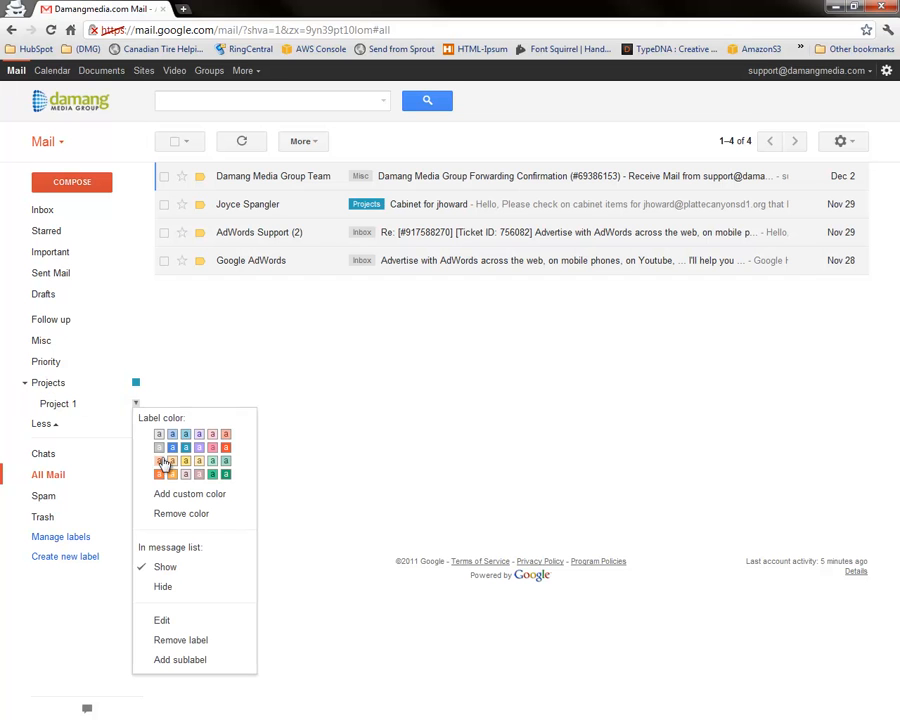
pyautogui.click(229, 452)
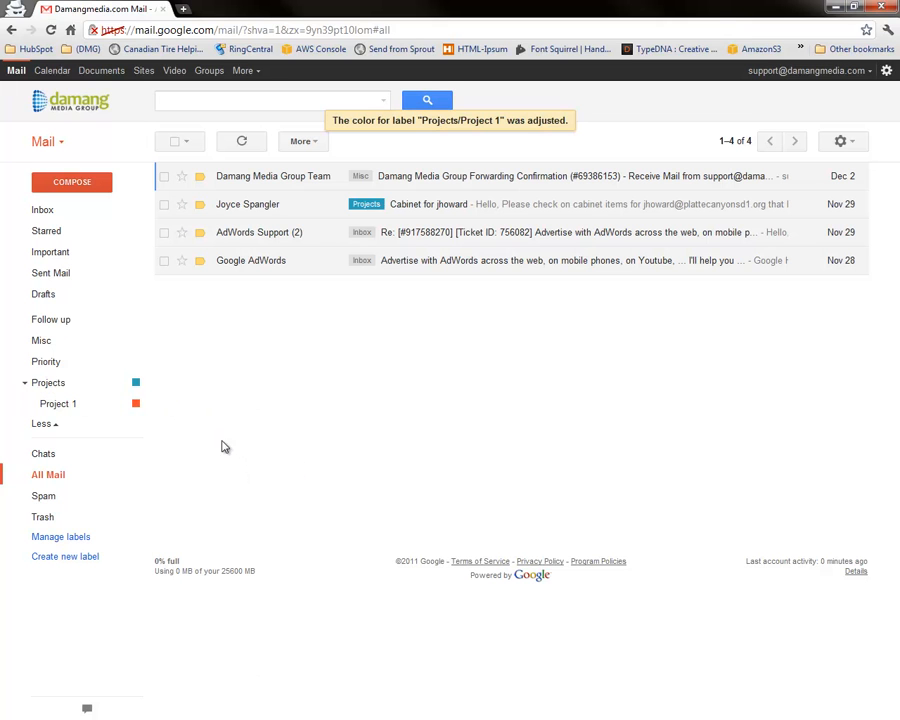
# Add both the Project 1 and Projects labels to the Damang Media Group Team forwarding confirmation in All Mail.
pyautogui.click(165, 177)
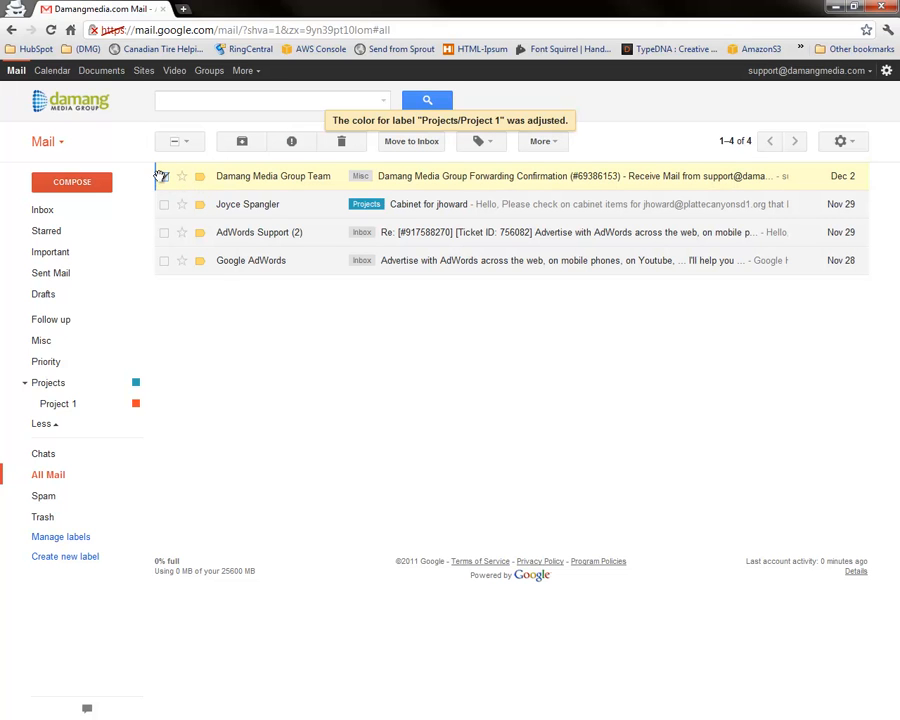
pyautogui.moveTo(165, 177); pyautogui.dragTo(72, 405)
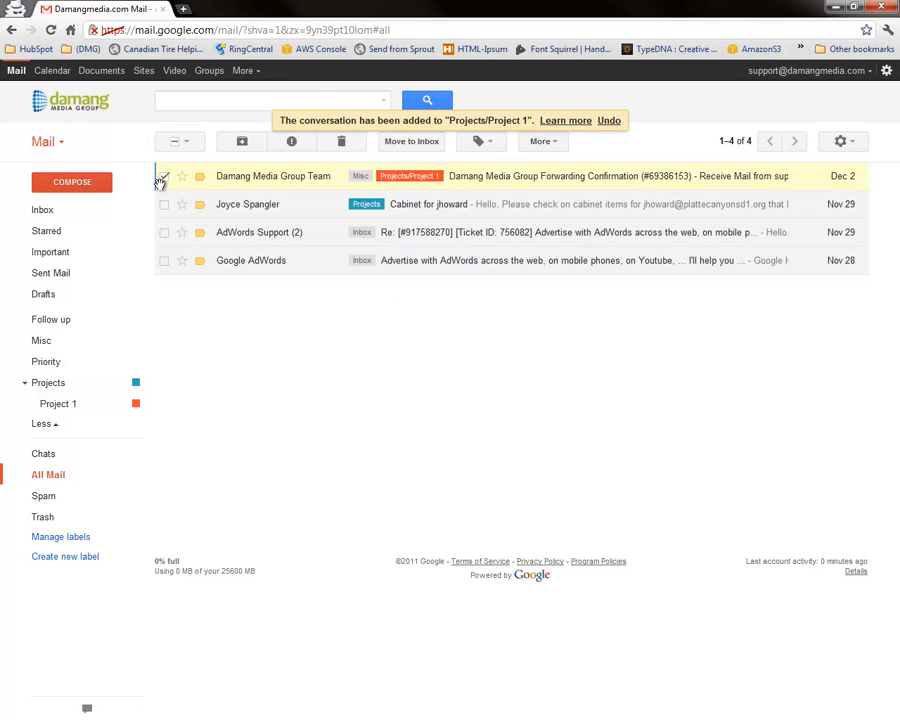
pyautogui.moveTo(157, 177); pyautogui.dragTo(90, 397)
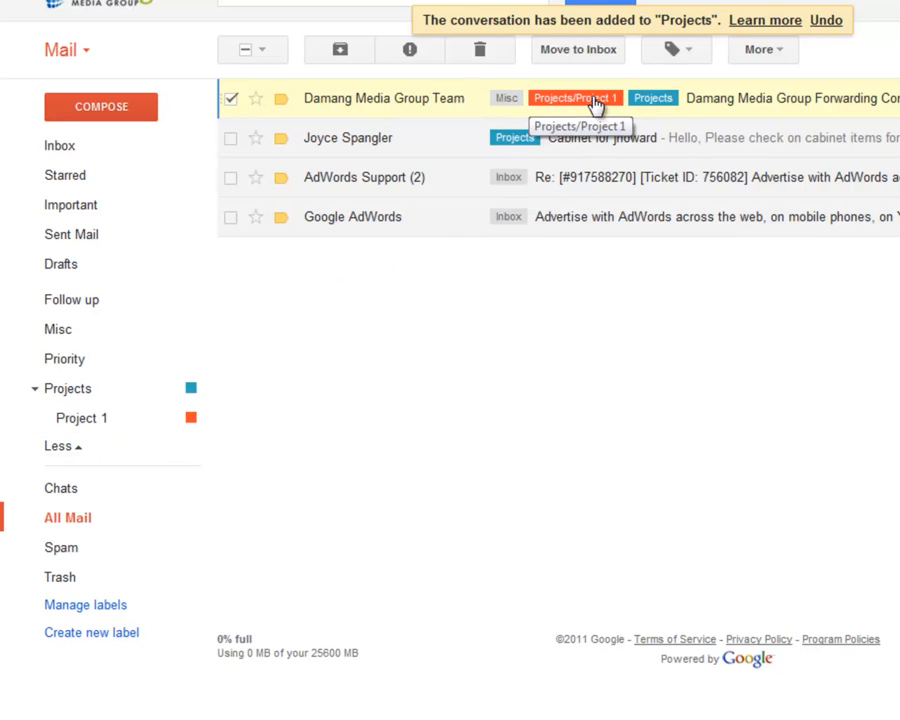
# Open the forwarding confirmation to check its labels, view the Projects message list, and return to the inbox.
pyautogui.click(392, 99)
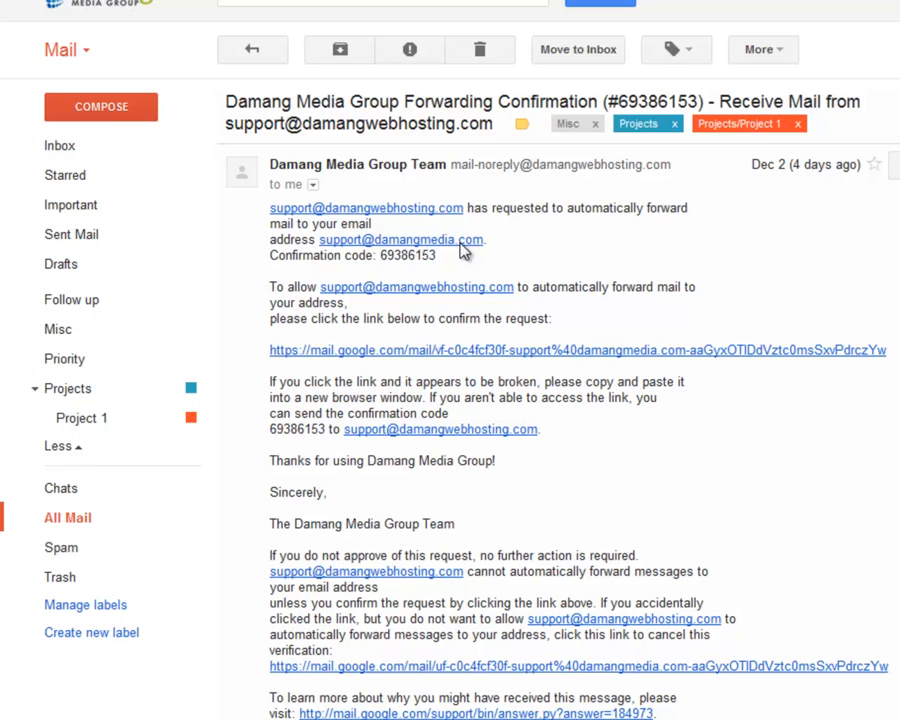
pyautogui.click(70, 390)
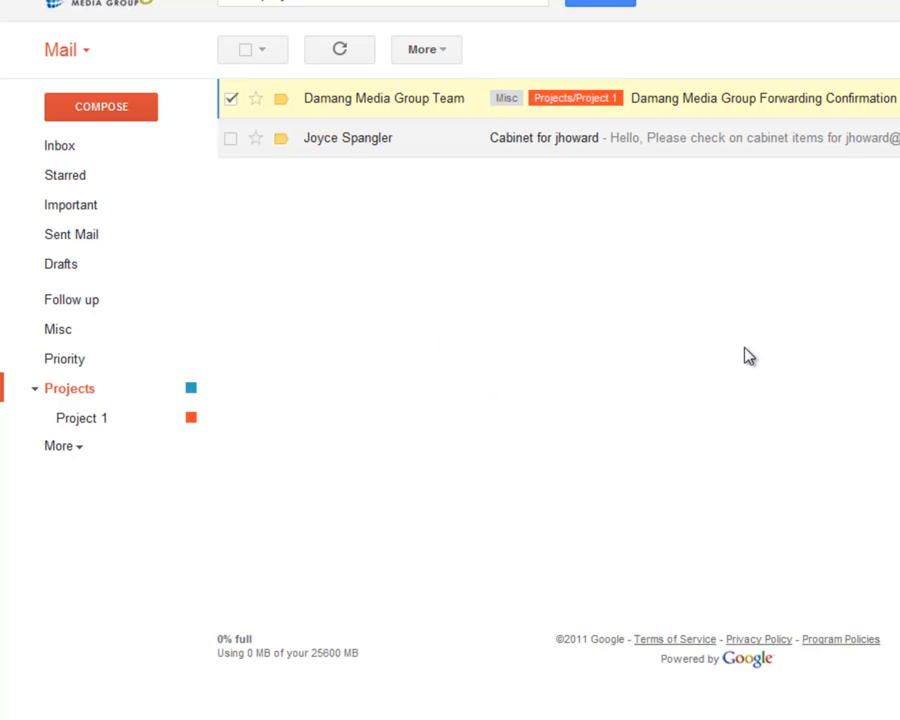
pyautogui.click(370, 6)
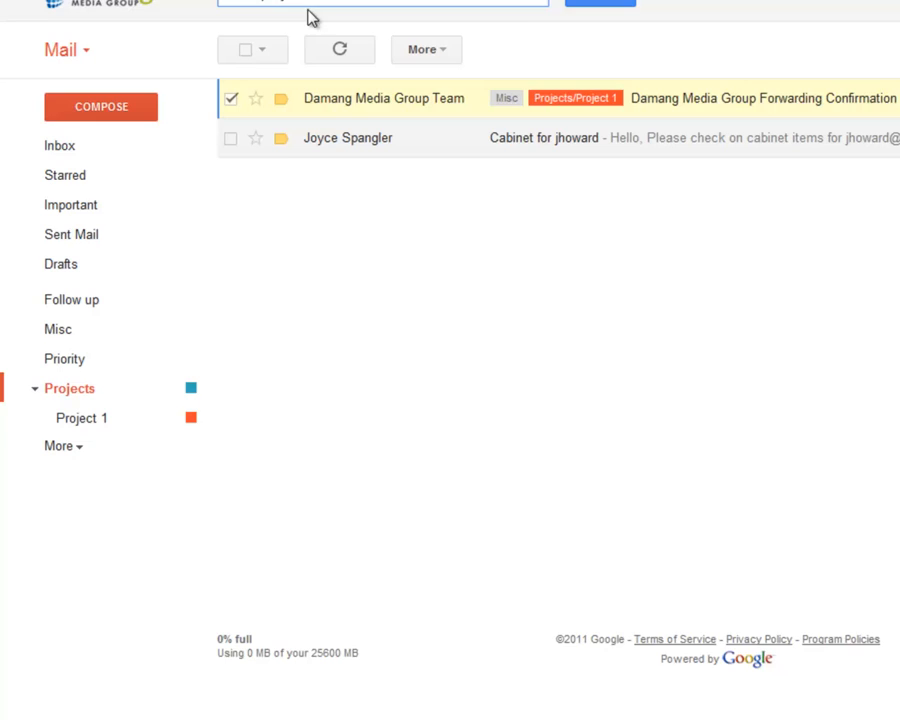
pyautogui.click(72, 6)
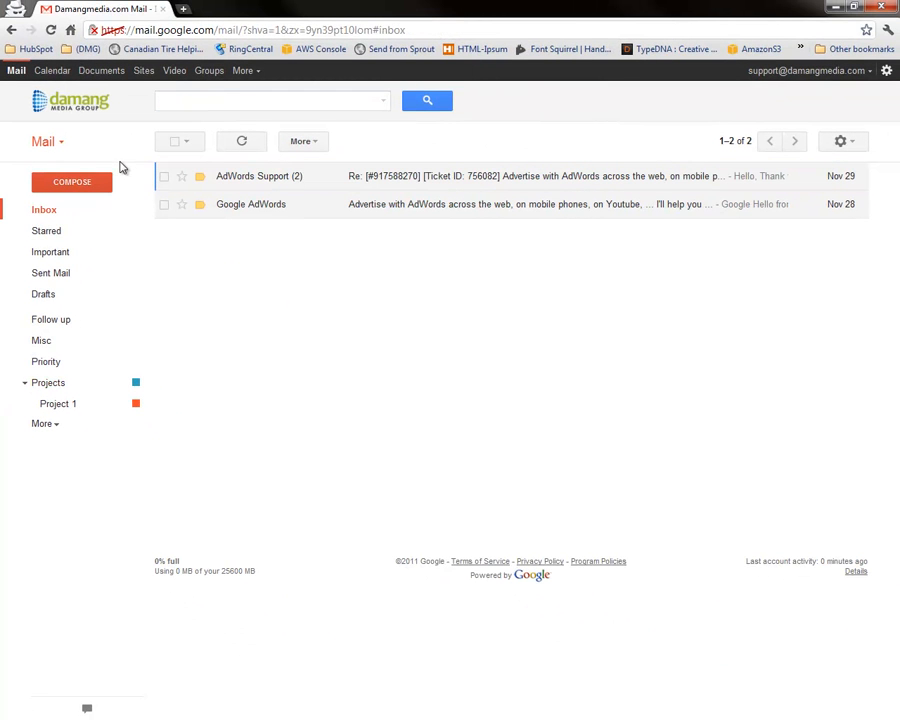